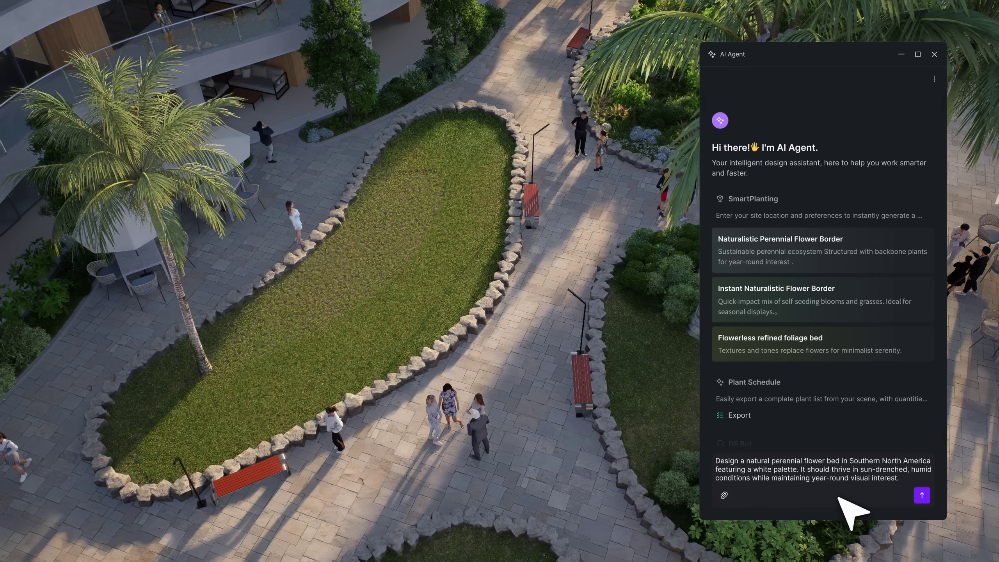
# Send the Southern North America perennial flower bed request and auto-scatter its plants over the garden bed.
pyautogui.press('Return')
pyautogui.click(740, 331)
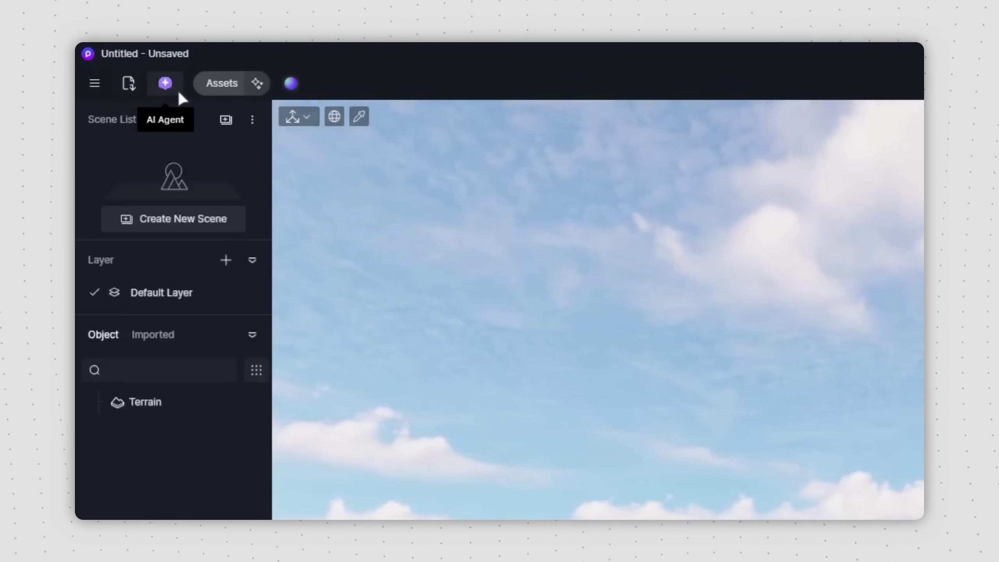
# Launch the AI Agent assistant from the top toolbar of the empty terrain scene.
pyautogui.click(166, 84)
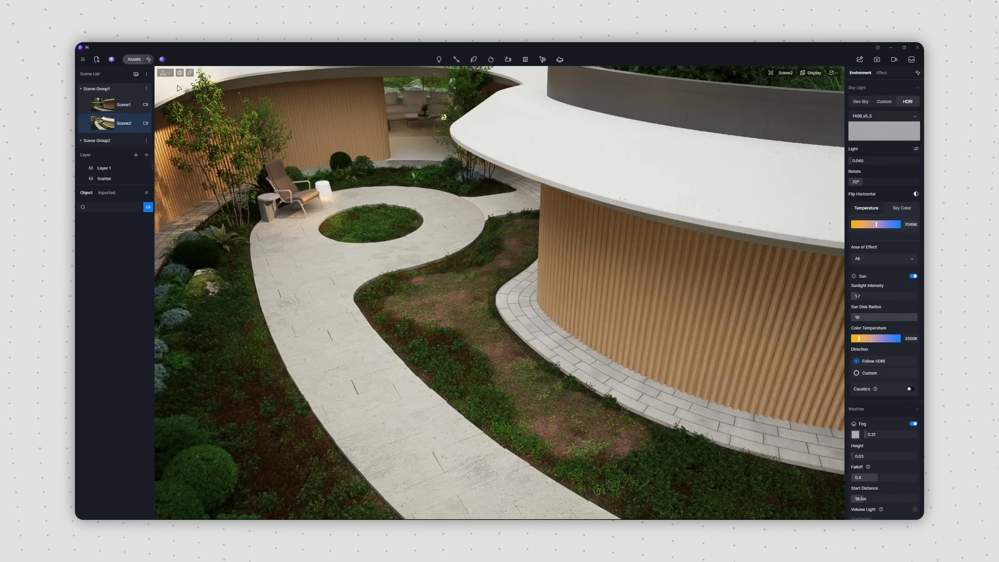
# Open the AI Agent and load the Minimalist Floraless Garden prompt from SmartPlanting.
pyautogui.click(115, 60)
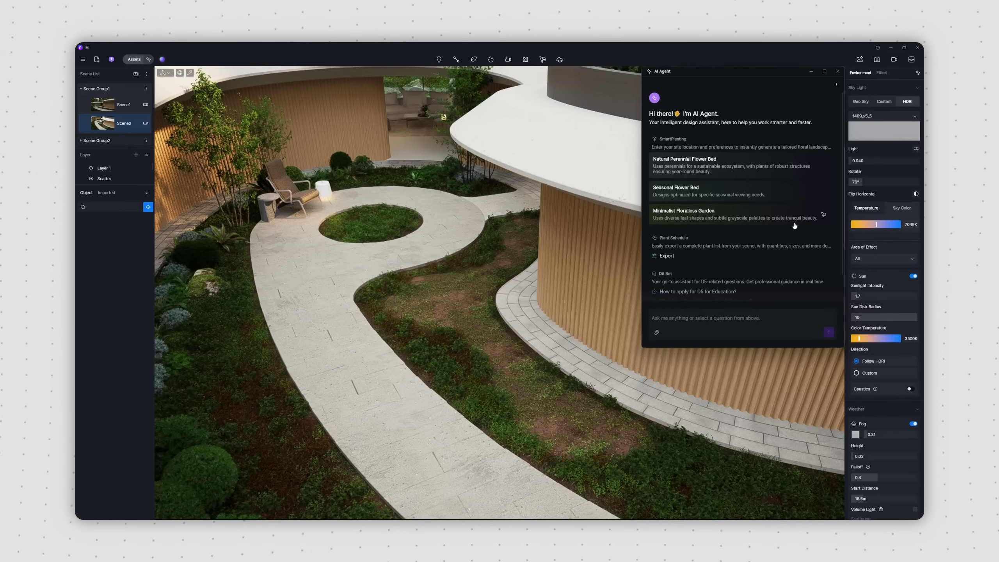
pyautogui.click(795, 225)
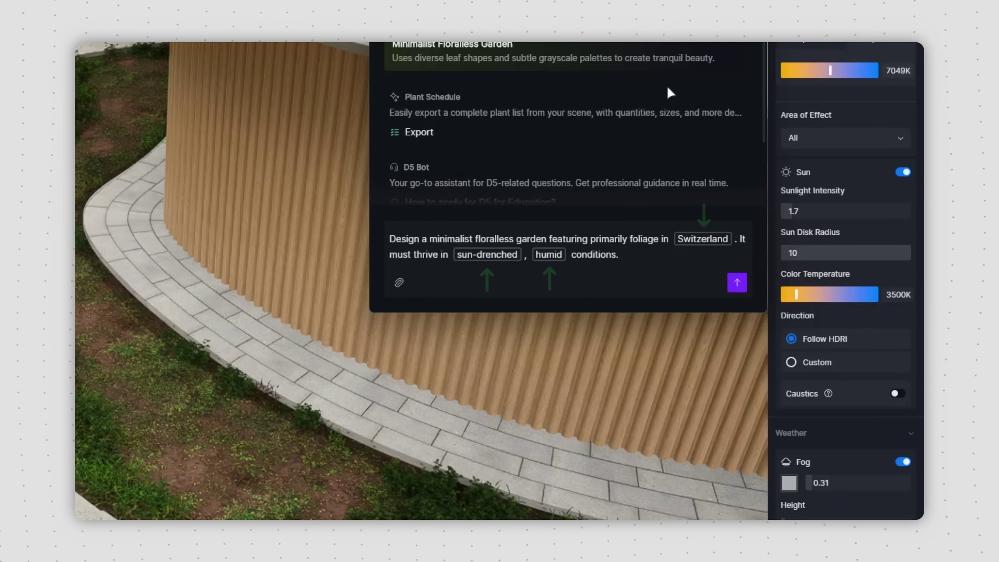
# Change the prompt's sun-drenched and humid conditions to partially-lit and drought-adapted, keeping Switzerland.
pyautogui.click(717, 243)
pyautogui.moveTo(723, 243); pyautogui.dragTo(682, 243)
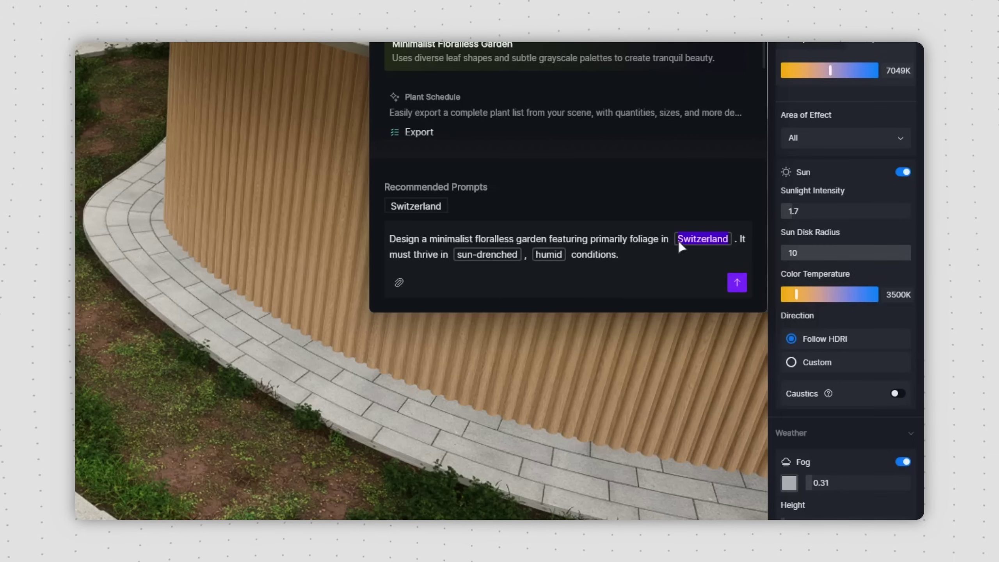
pyautogui.click(483, 257)
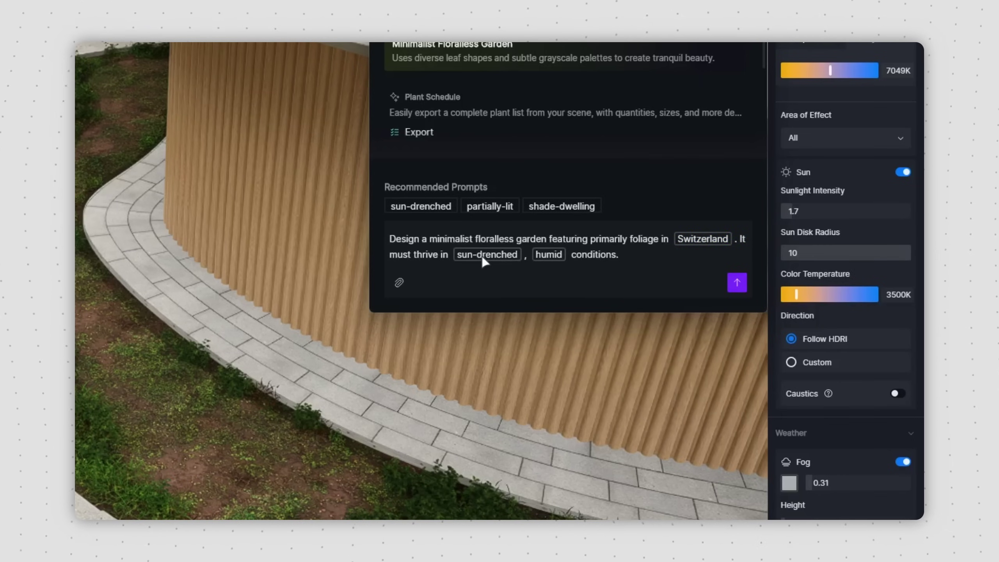
pyautogui.click(494, 207)
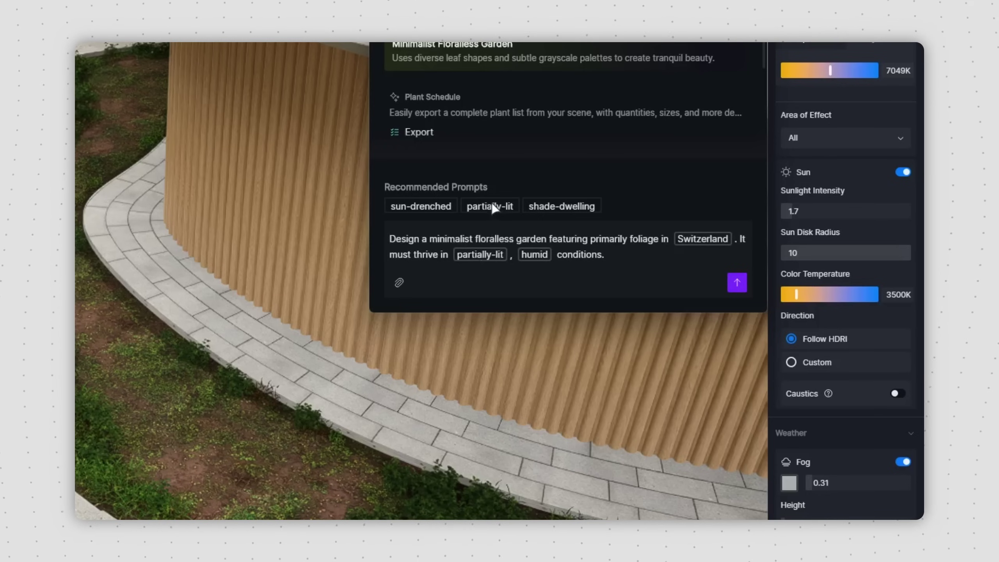
pyautogui.click(539, 256)
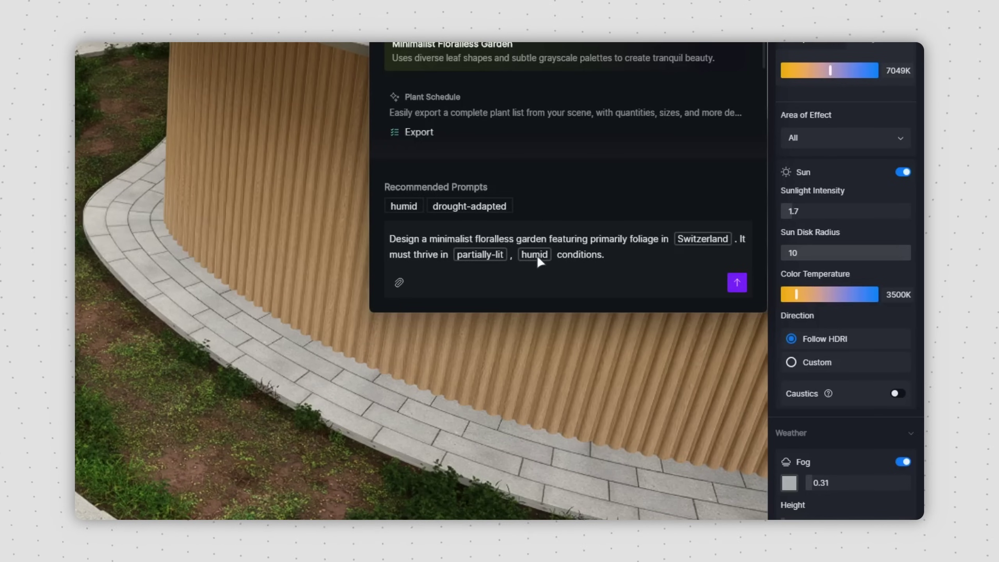
pyautogui.click(494, 212)
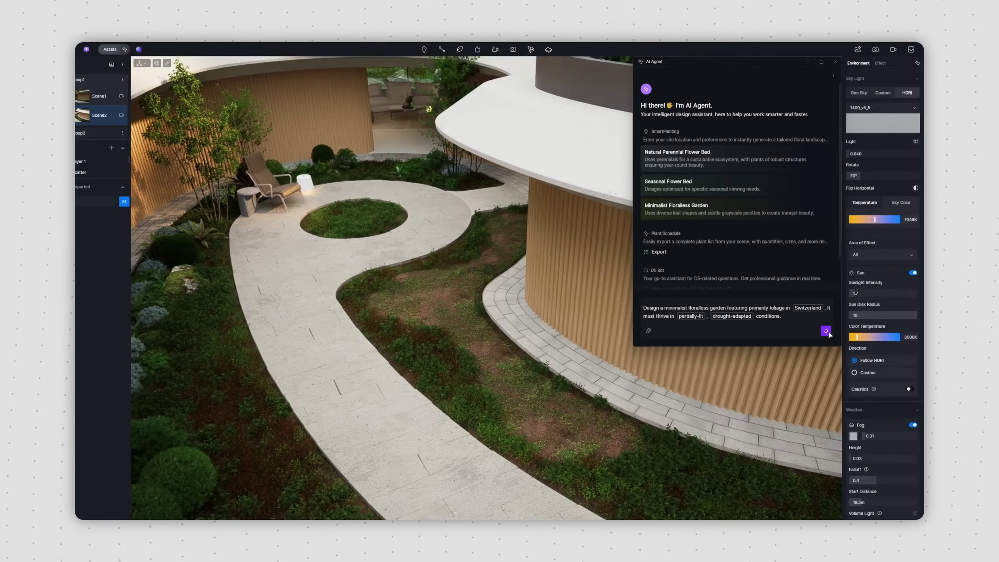
# Submit the floraless garden request, enlarge its Plan Details table, and delete Ligustrum sinense 03.
pyautogui.click(737, 284)
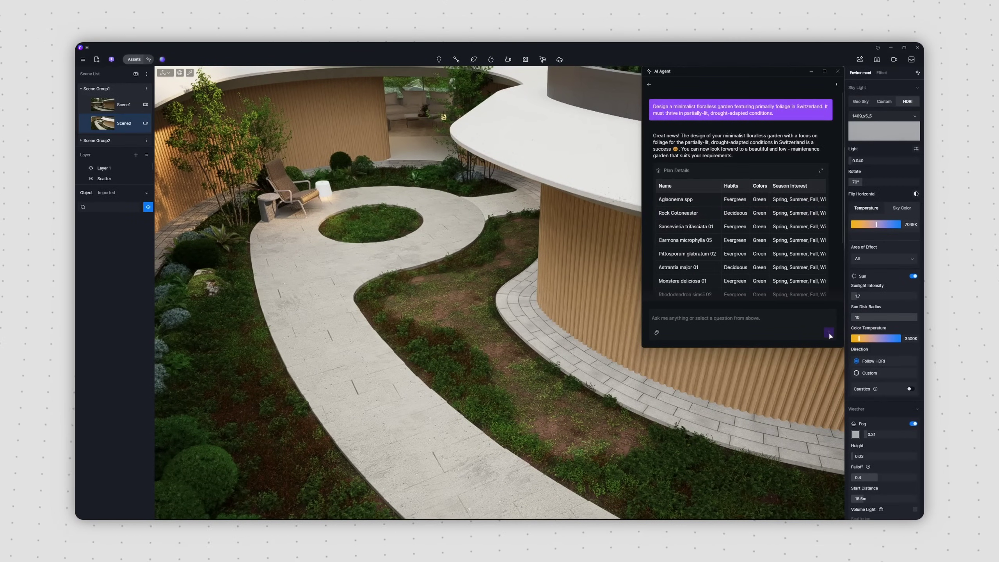
pyautogui.click(822, 171)
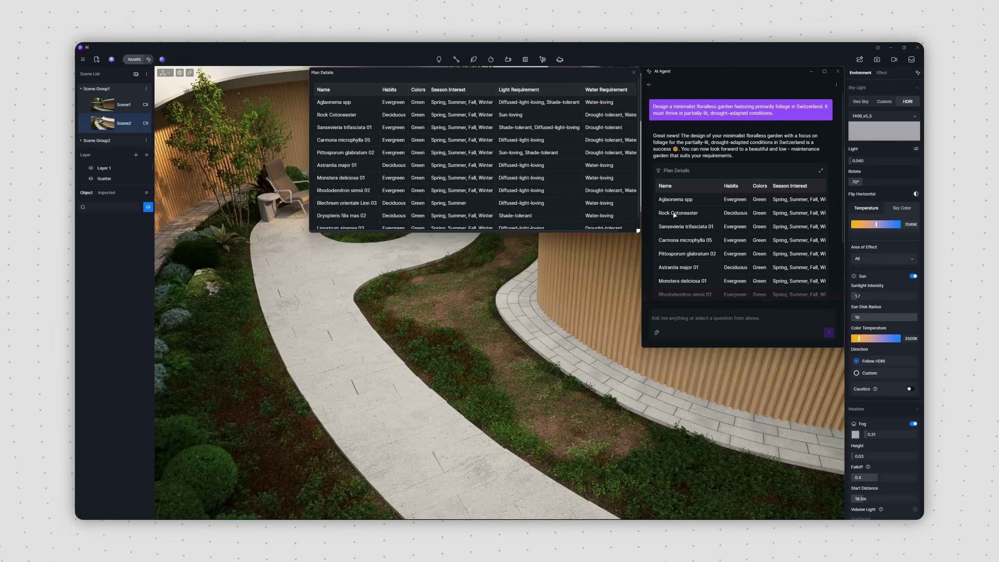
pyautogui.moveTo(638, 231); pyautogui.dragTo(635, 346)
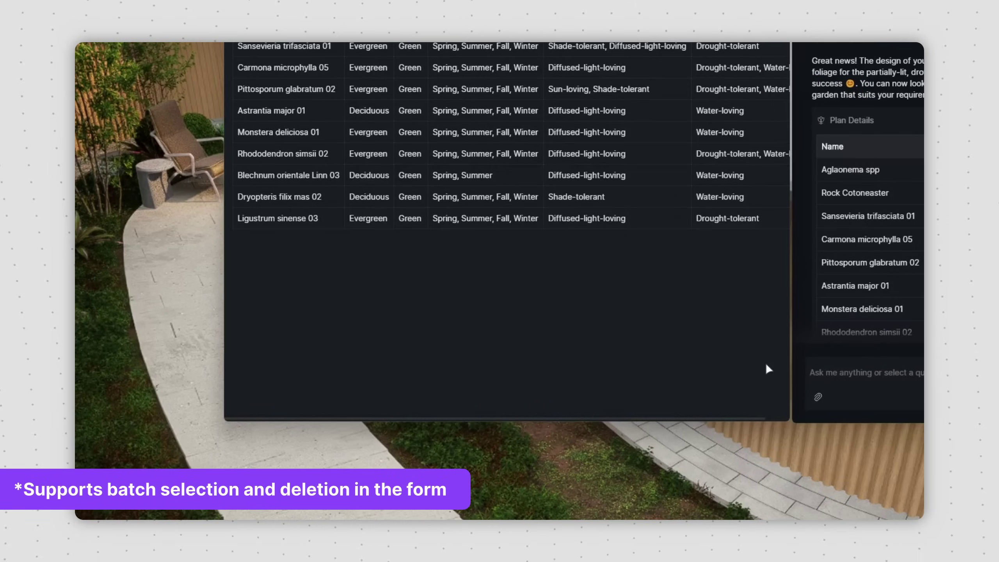
pyautogui.rightClick(332, 223)
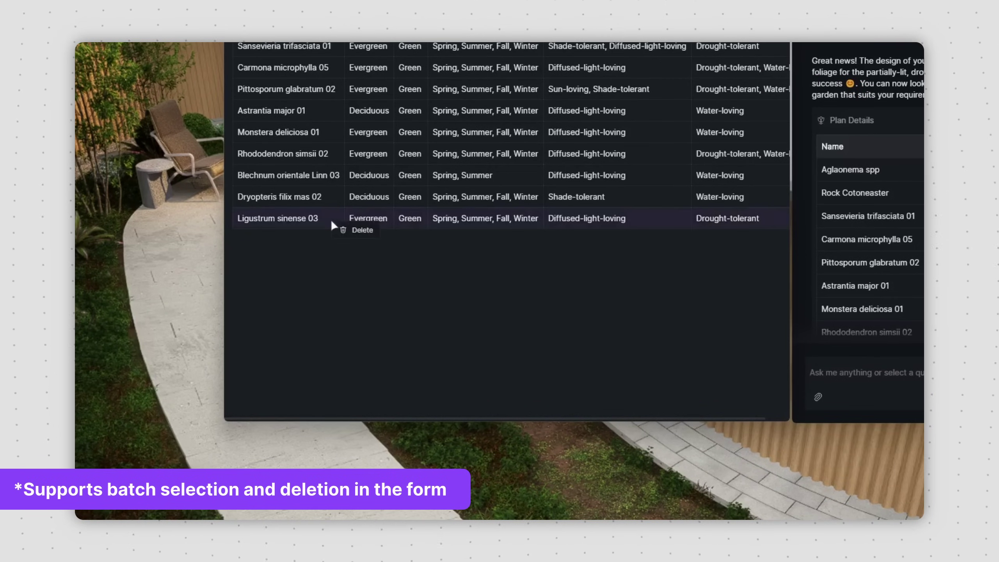
pyautogui.click(350, 234)
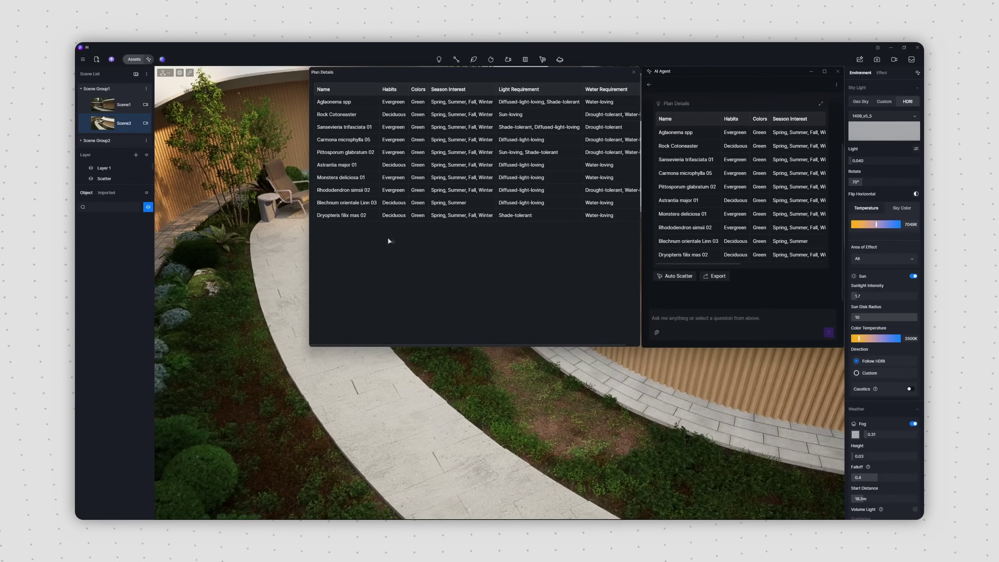
# Auto-scatter the plan's plants onto the planting bed beside the curved wall, then close the AI Agent.
pyautogui.click(839, 253)
pyautogui.click(675, 276)
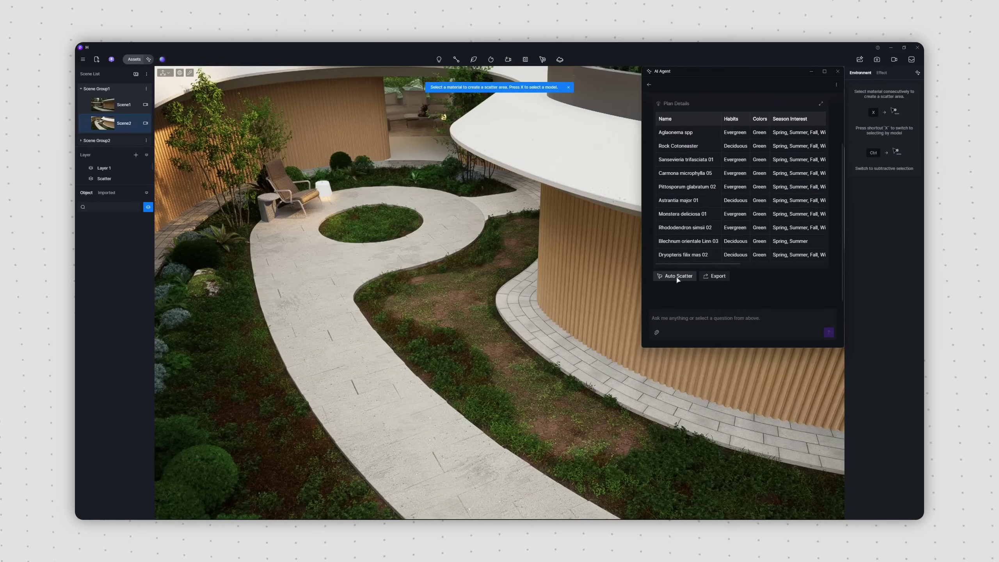
pyautogui.click(467, 307)
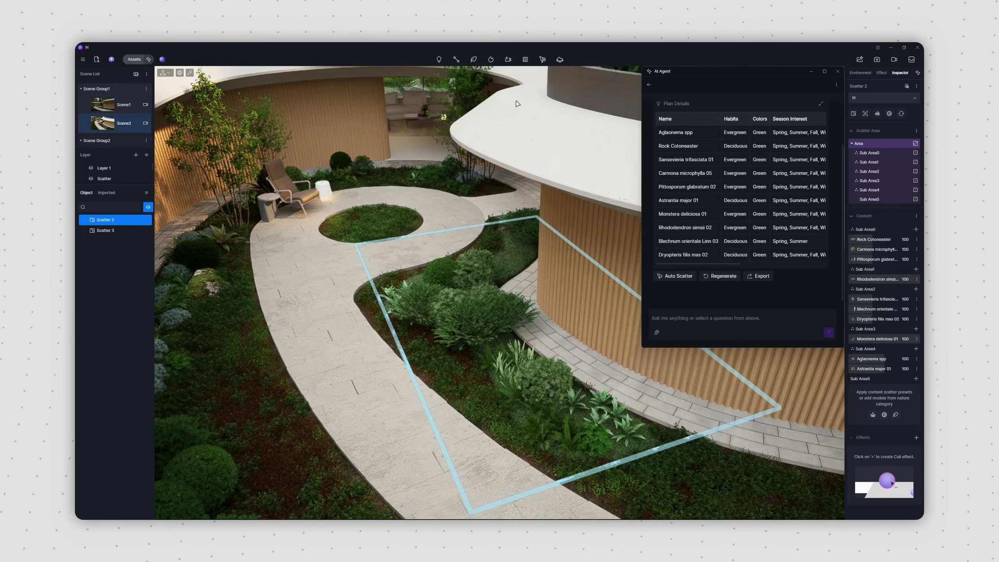
pyautogui.click(837, 72)
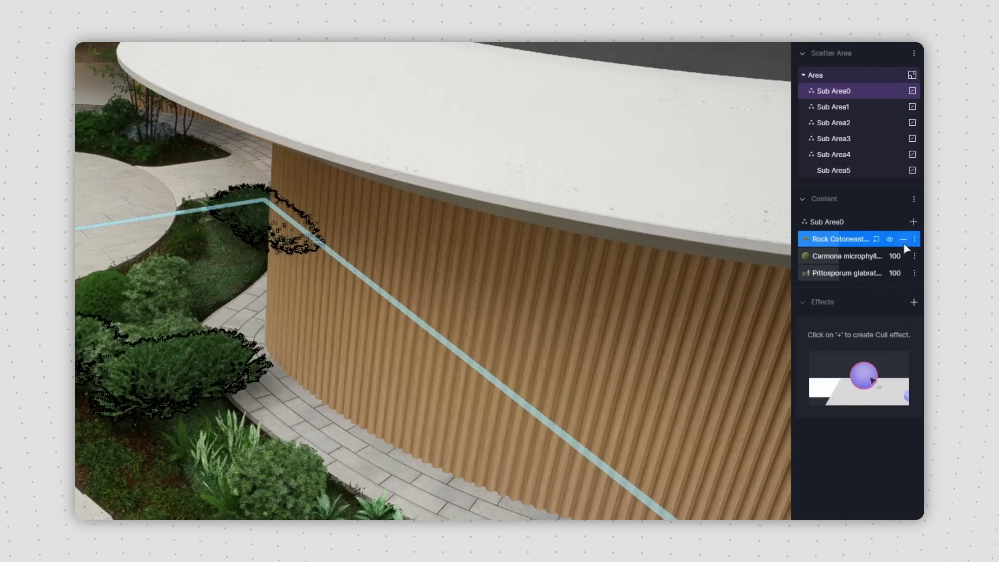
# Set the Rock Cotoneaster content's Scaling to 8, then hide the scattered plants.
pyautogui.click(914, 240)
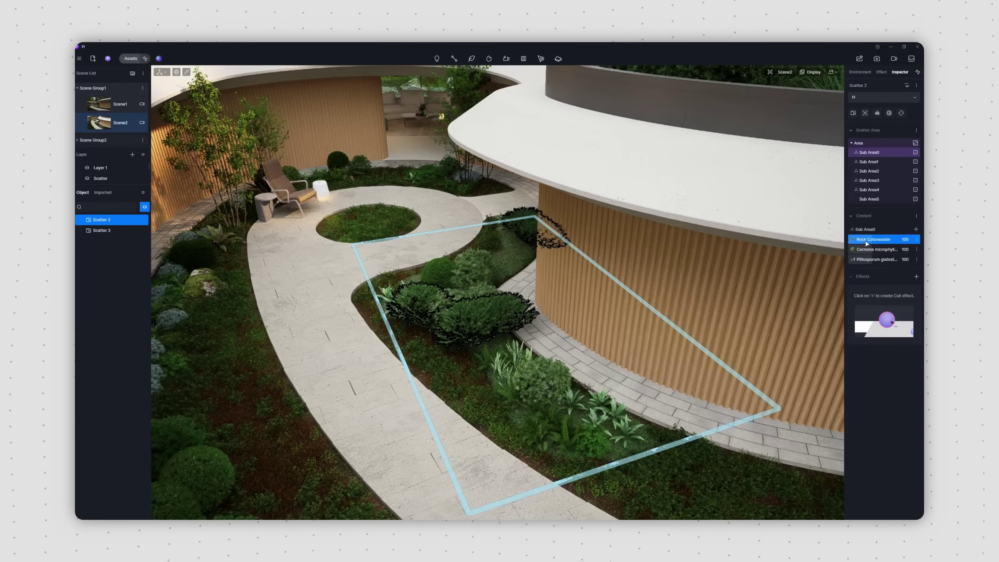
pyautogui.click(773, 241)
pyautogui.write('85')
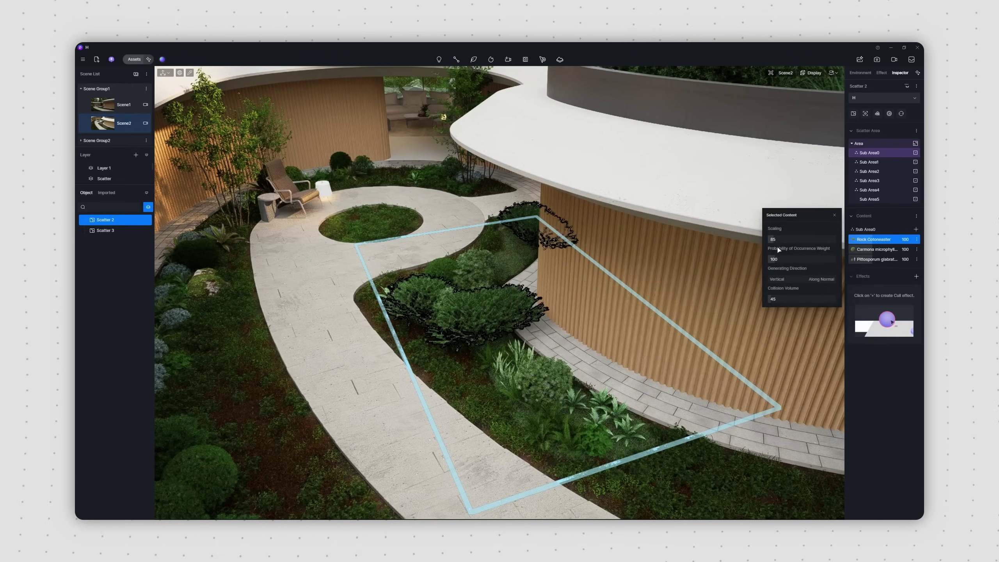
pyautogui.click(835, 216)
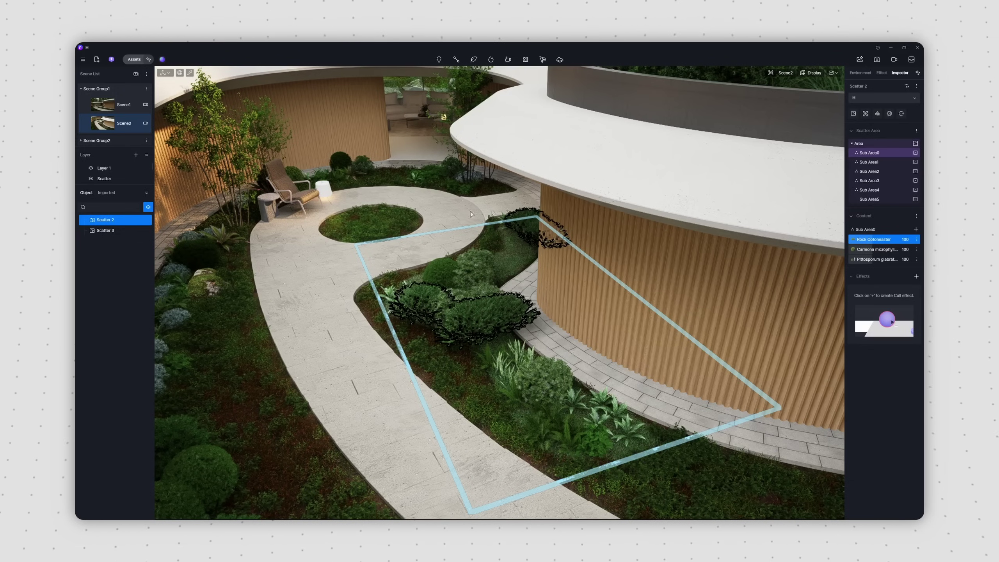
pyautogui.click(148, 230)
# Hide the other scatter, turn on scatter highlights, unhide both scatters, and switch to Scene1.
pyautogui.click(147, 220)
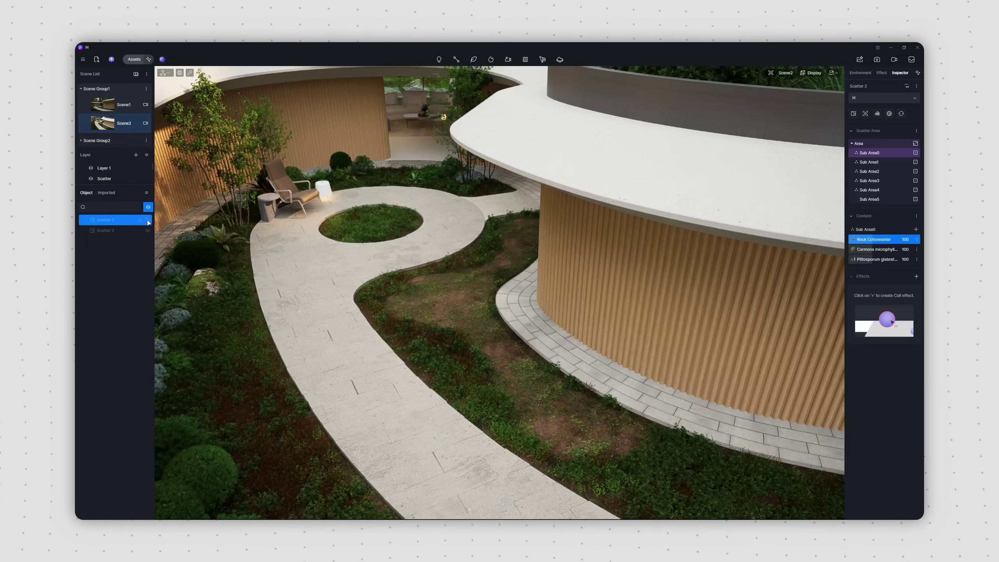
pyautogui.click(907, 88)
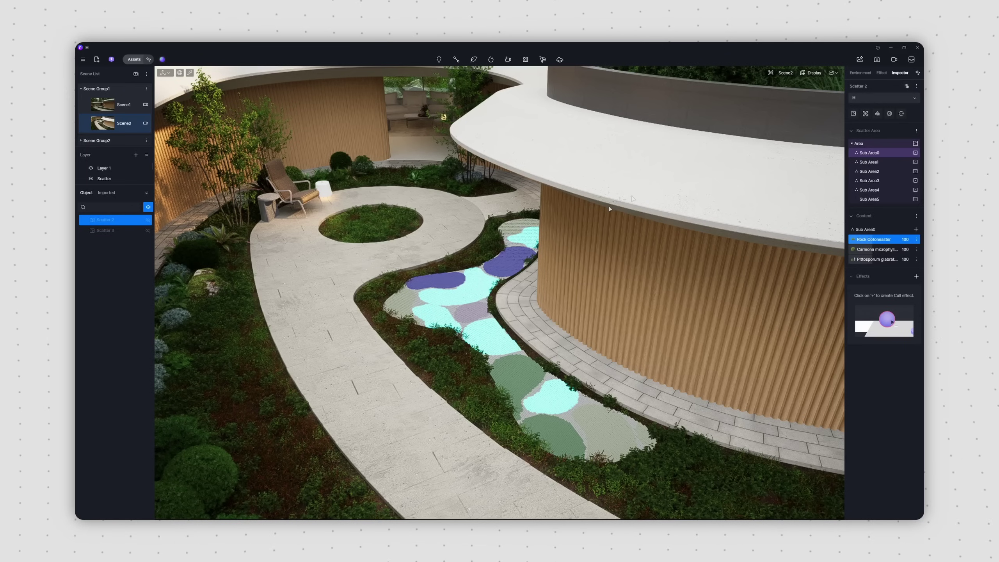
pyautogui.click(148, 230)
pyautogui.click(148, 220)
pyautogui.press('Escape')
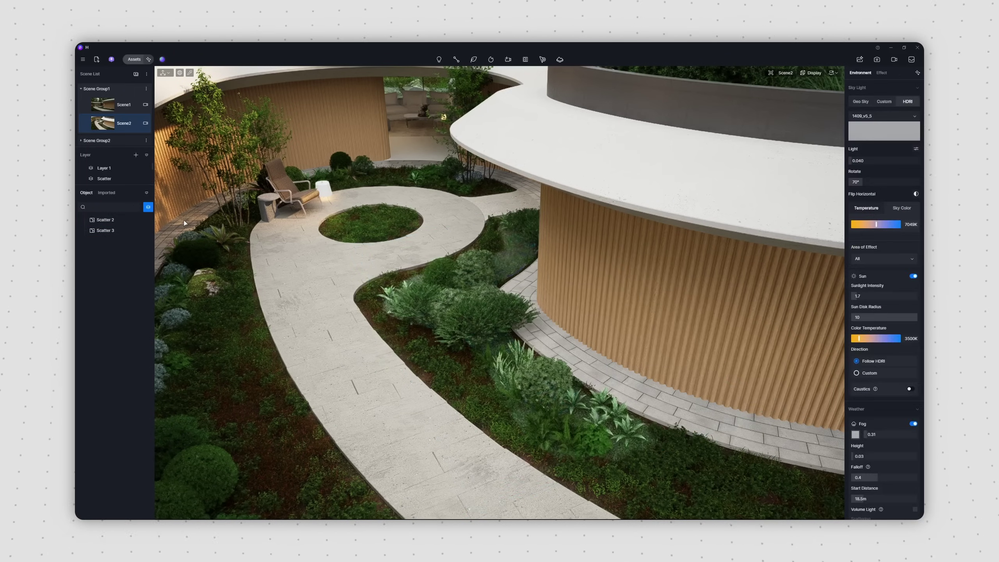
pyautogui.click(107, 109)
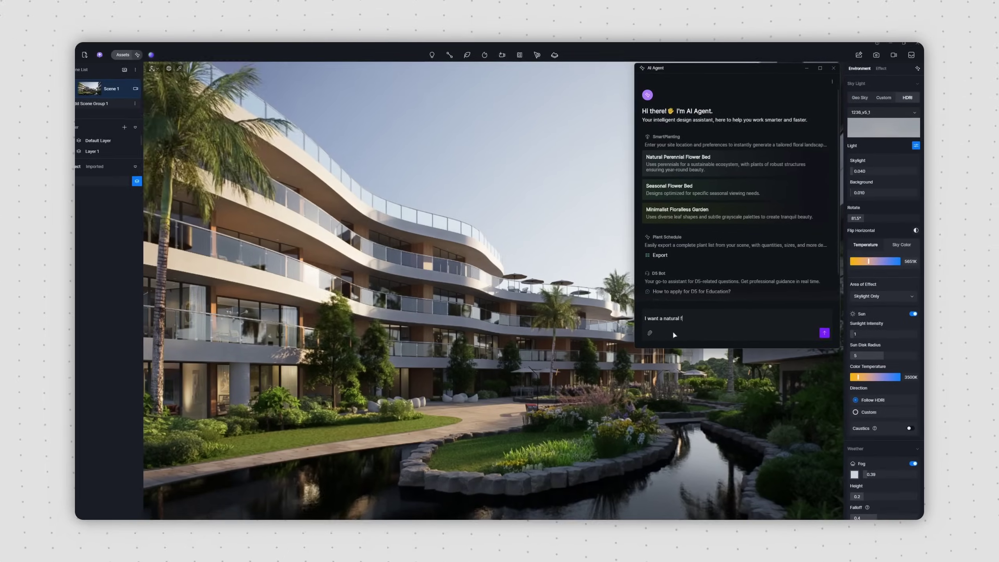
# Request a natural flower bed for sun-drenched, rainy southern North America and expand its Plan Details table.
pyautogui.write('outhern Nort')
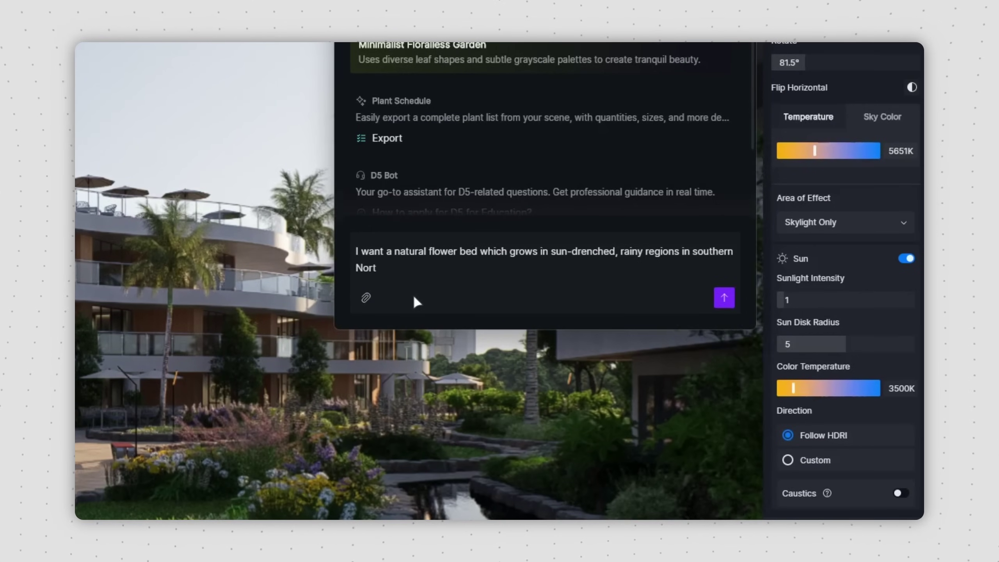
pyautogui.write('h America featuring a white palette. Please complete the design.')
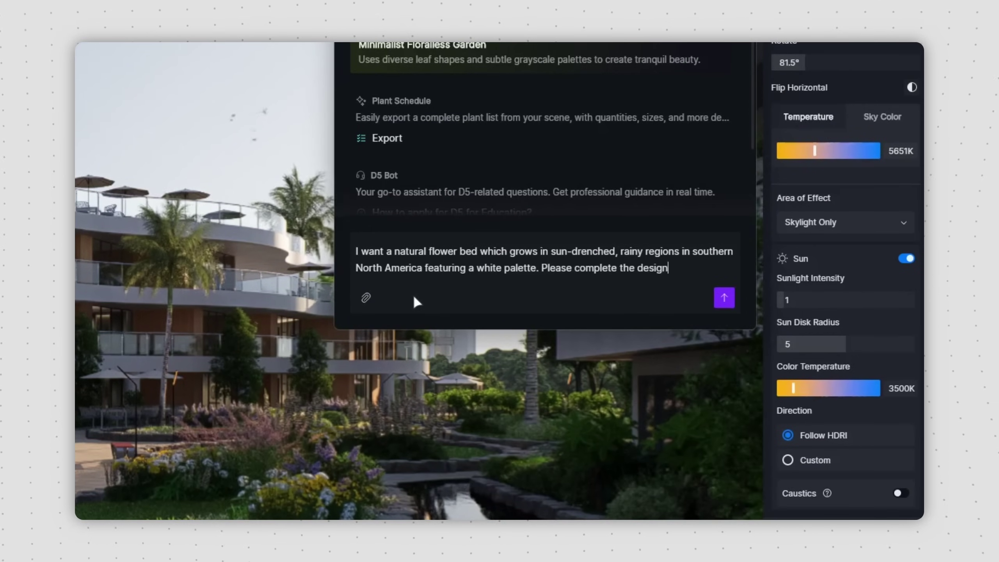
pyautogui.press('Return')
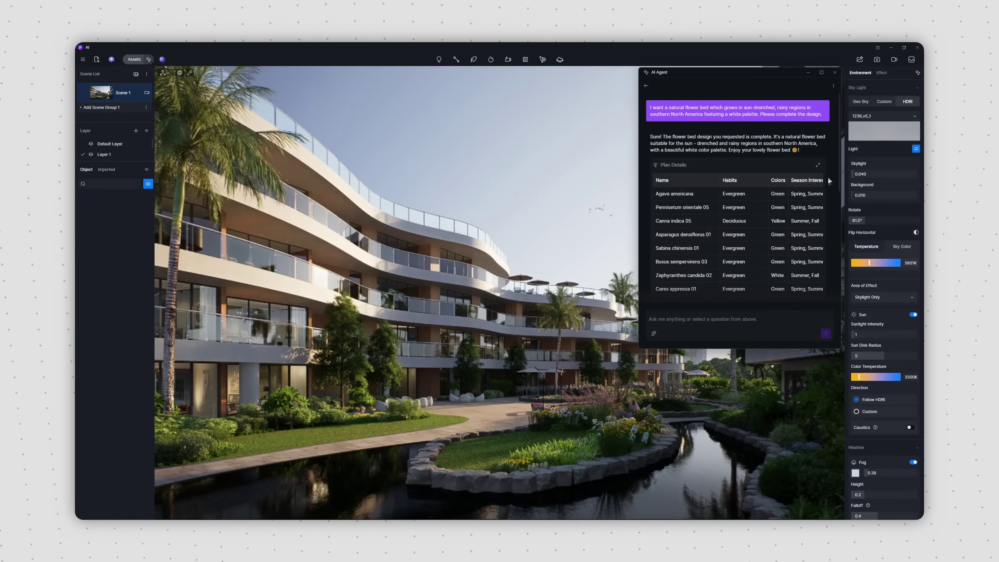
pyautogui.click(818, 165)
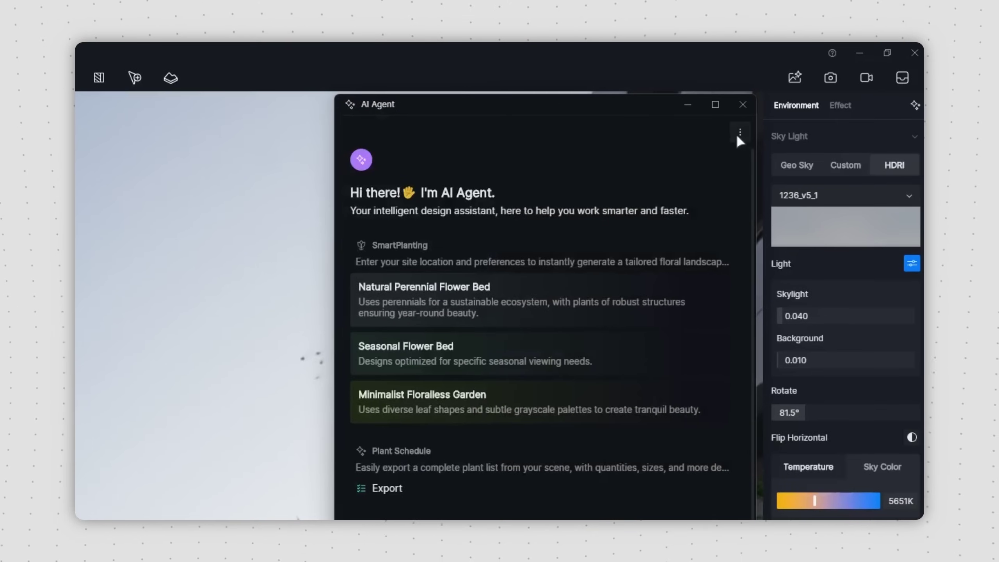
# Reopen the earlier Switzerland white-palette flower bed chat from the All Chats history.
pyautogui.click(738, 136)
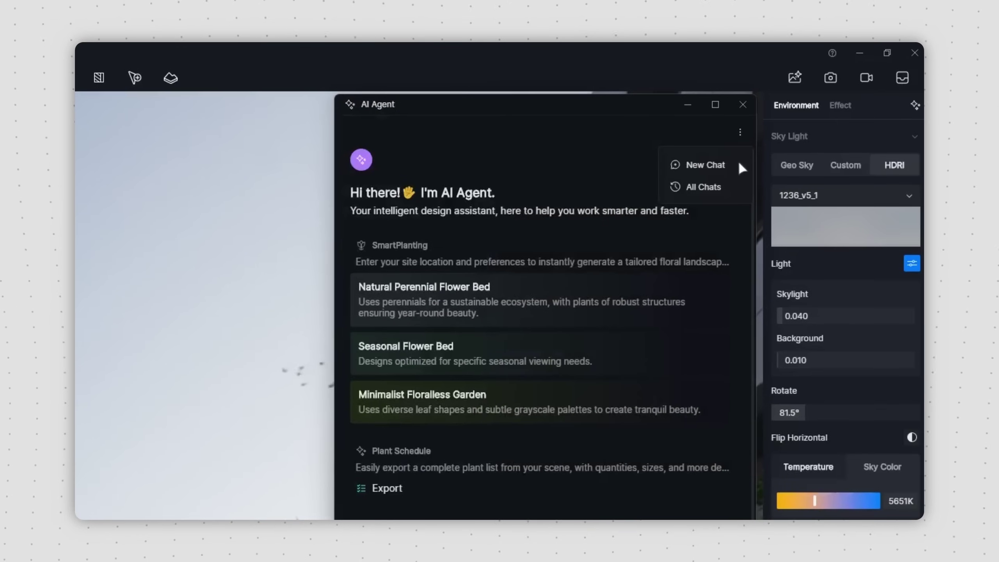
pyautogui.click(740, 186)
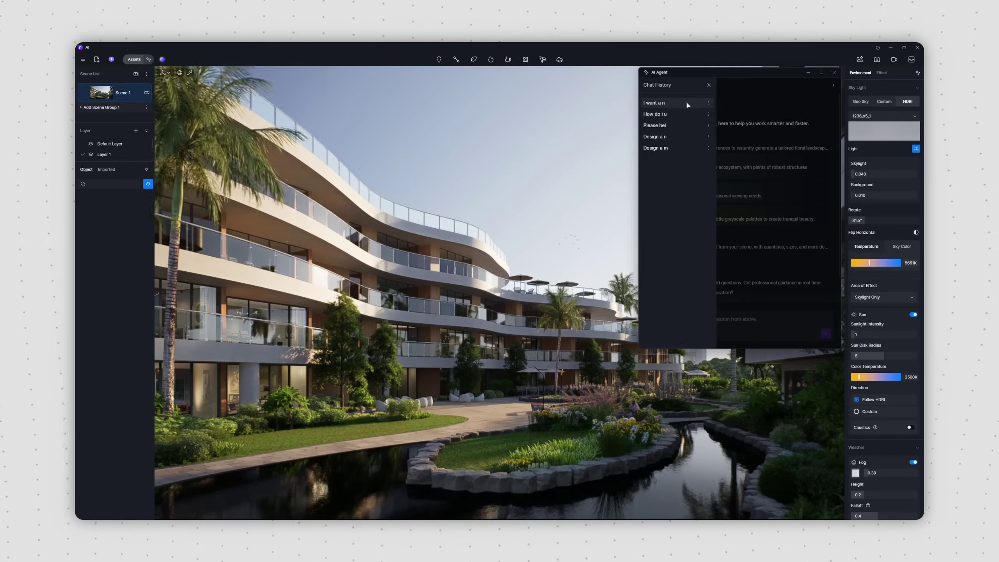
pyautogui.click(423, 154)
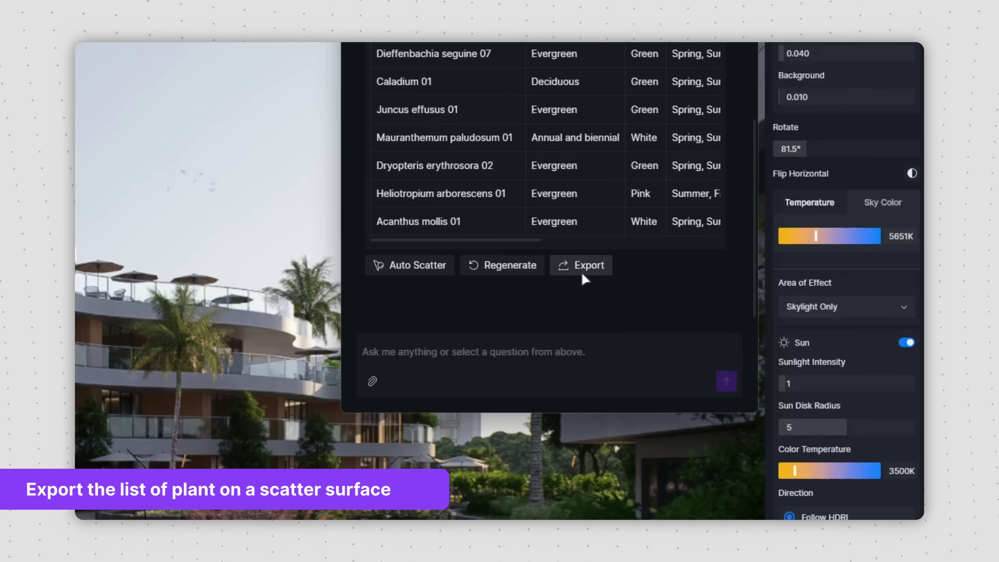
# Export the flower-bed plan's plant table to a spreadsheet.
pyautogui.click(582, 271)
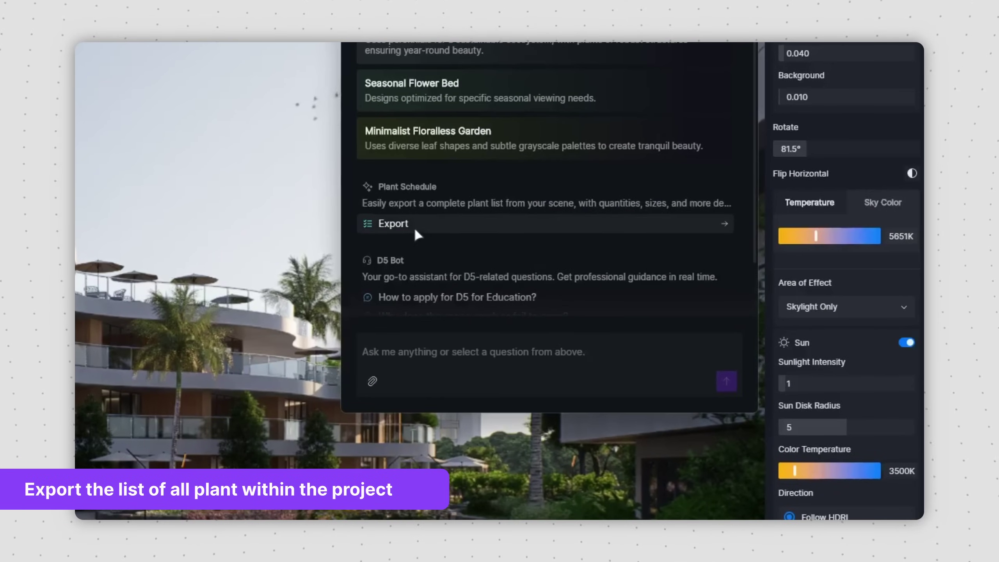
# Request a Plant Schedule export, then enlarge and scroll through the full riverside asset table.
pyautogui.click(414, 227)
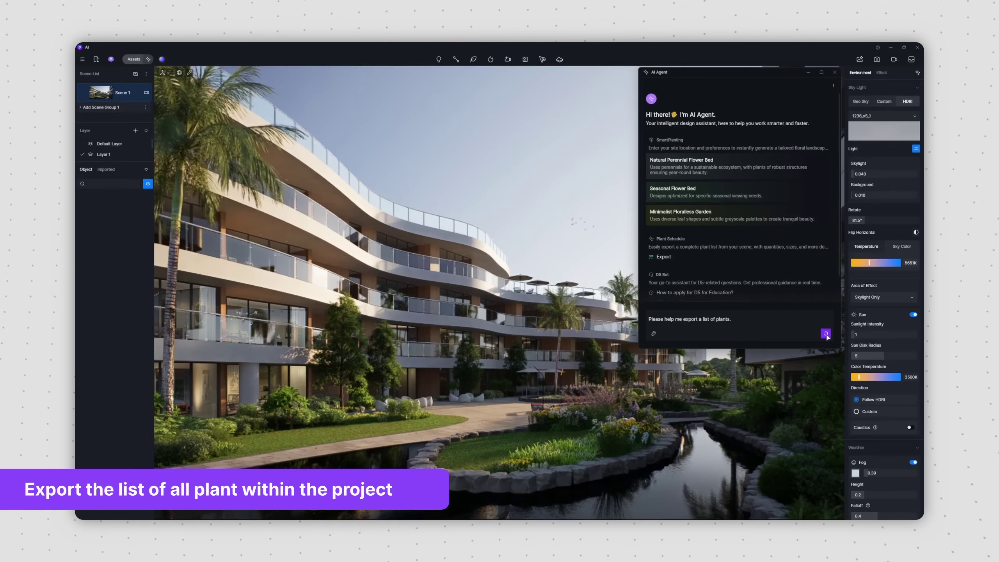
pyautogui.click(727, 382)
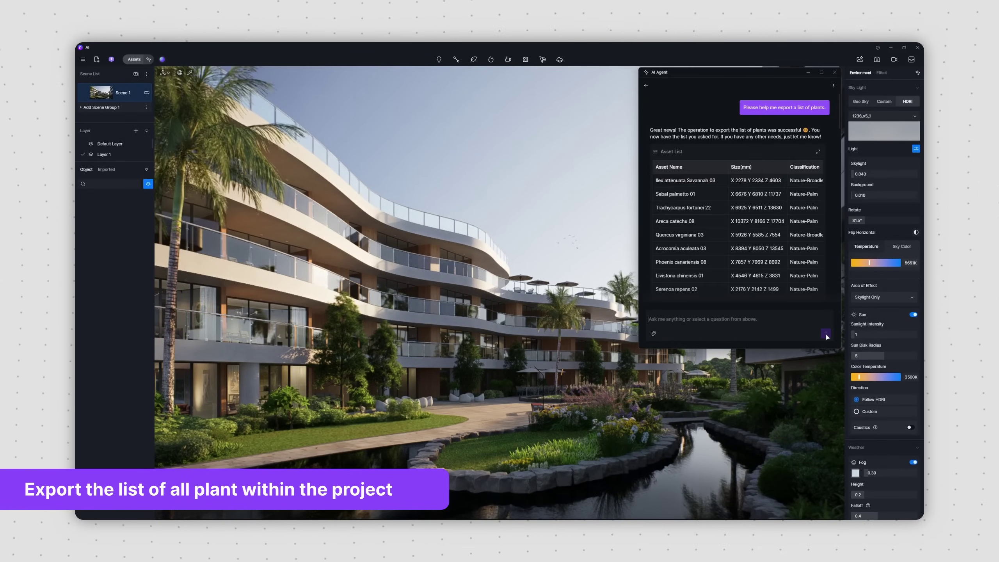
pyautogui.click(817, 151)
pyautogui.moveTo(610, 251); pyautogui.dragTo(610, 499)
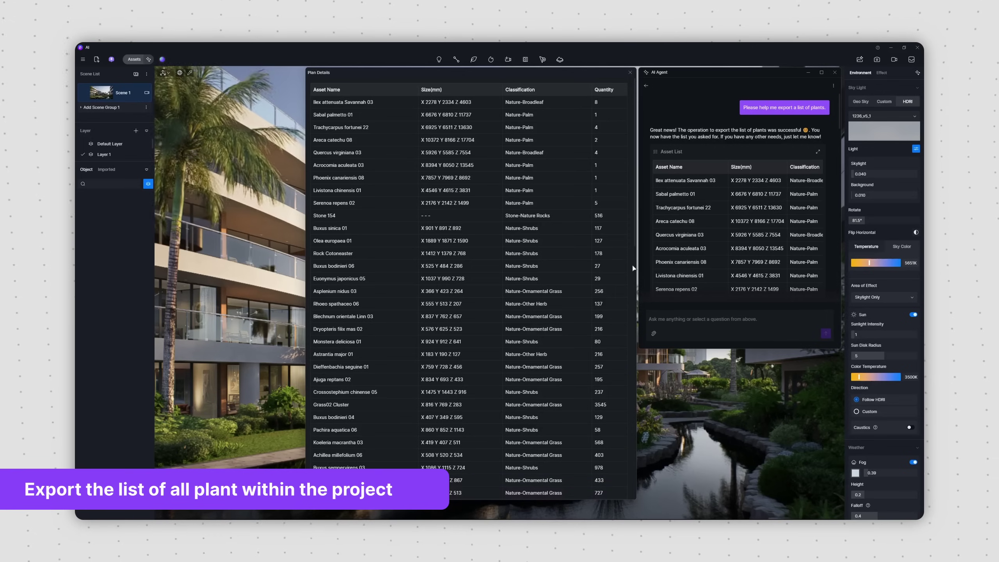
pyautogui.scroll(-15, 633, 252)
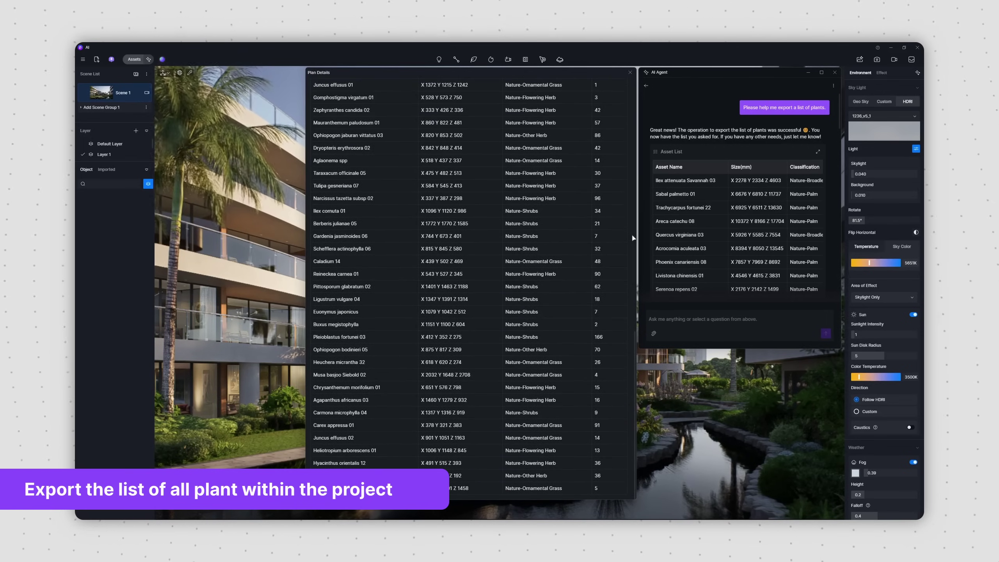
pyautogui.click(641, 236)
pyautogui.scroll(-10, 826, 232)
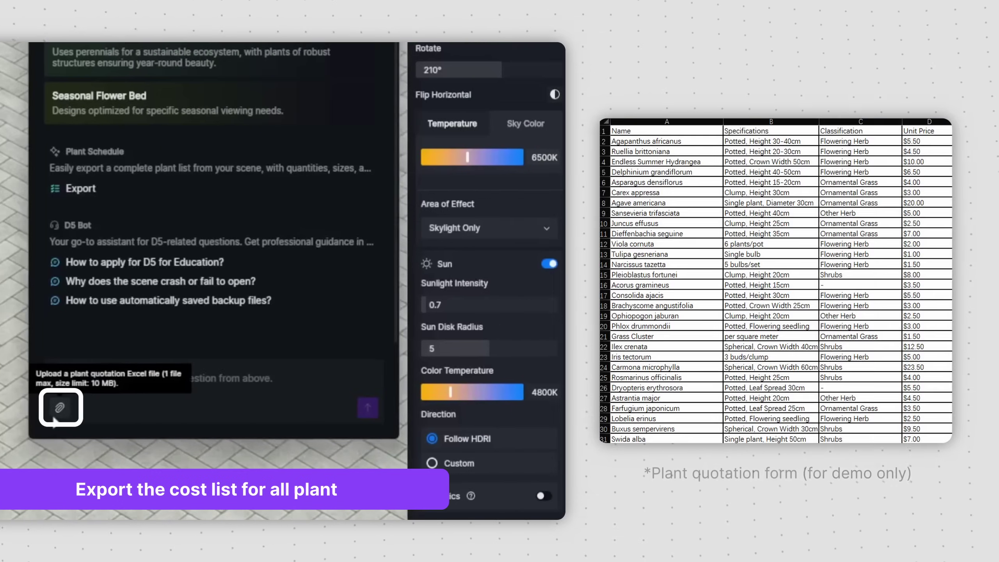
# Attach Asset List.xlsx and ask 'Help me export a plant list', reviewing the returned table.
pyautogui.click(60, 413)
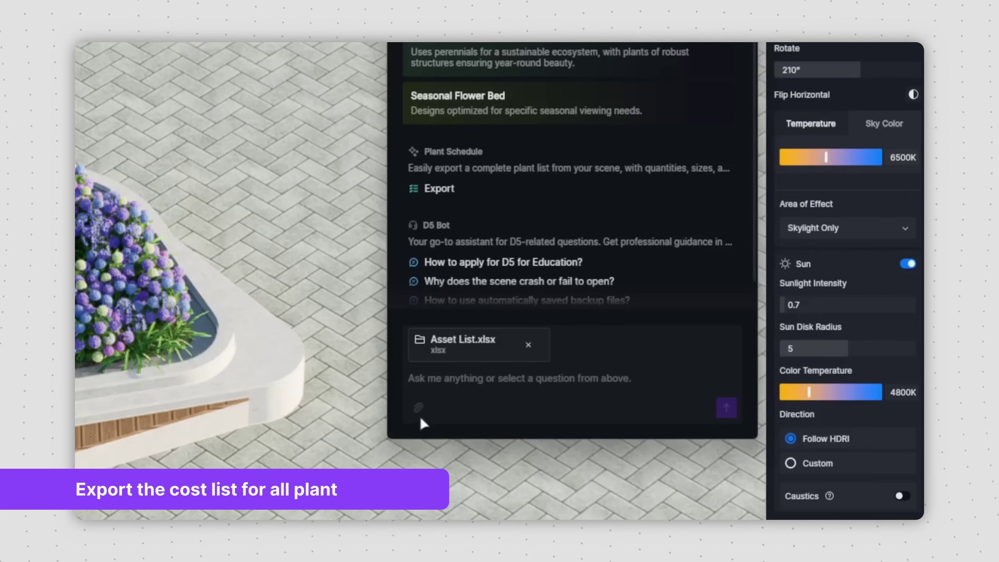
pyautogui.click(442, 378)
pyautogui.write('Help me  export a plant list')
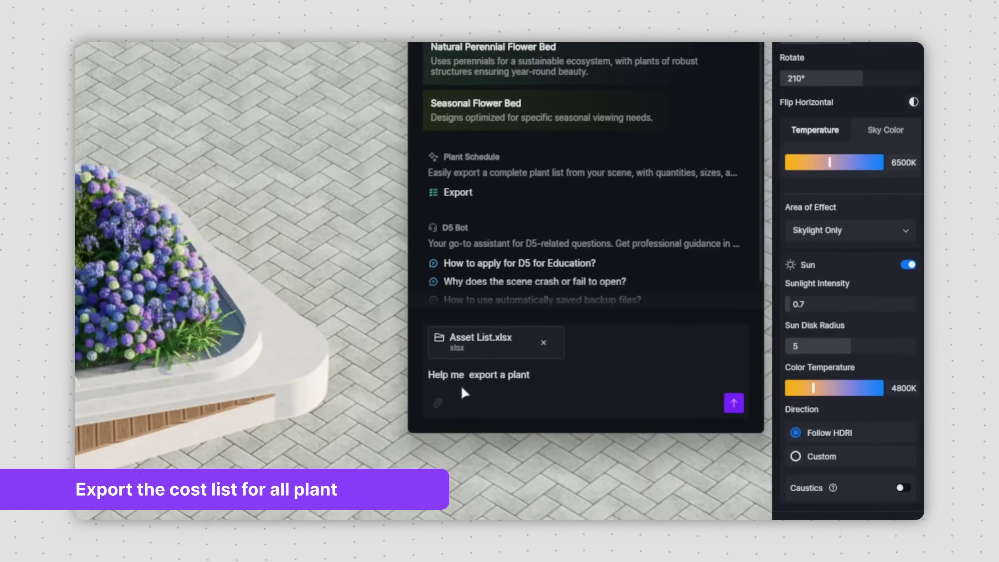
pyautogui.press('Return')
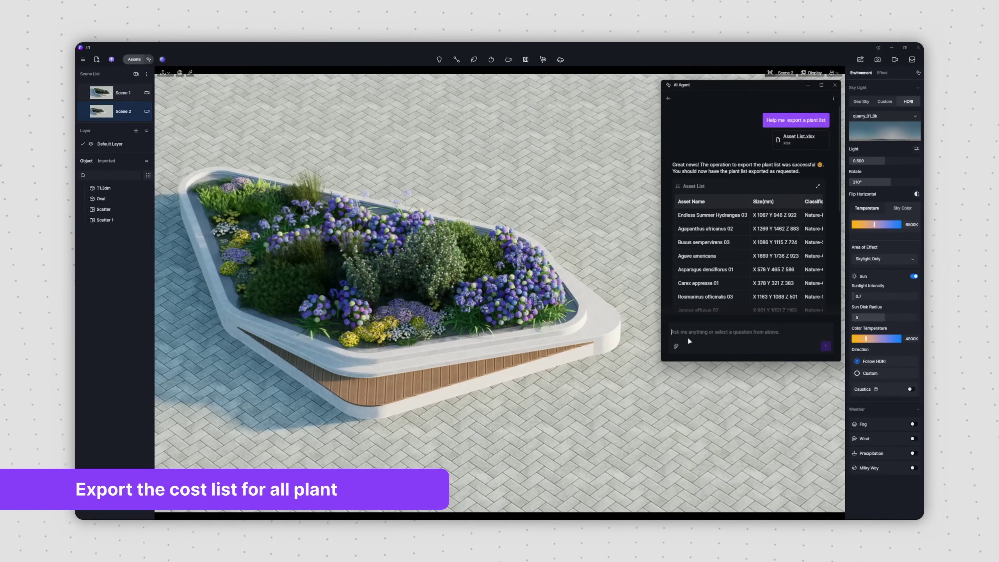
pyautogui.click(818, 186)
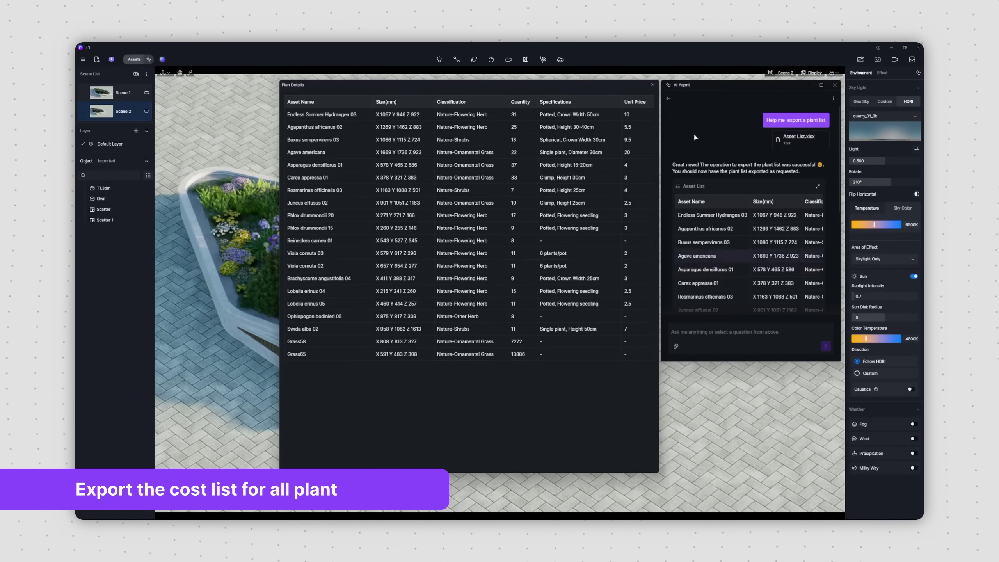
pyautogui.click(704, 258)
# Ask 'Help me calculate the total cost' and view the table of unit prices and totals.
pyautogui.click(694, 346)
pyautogui.write('Help me')
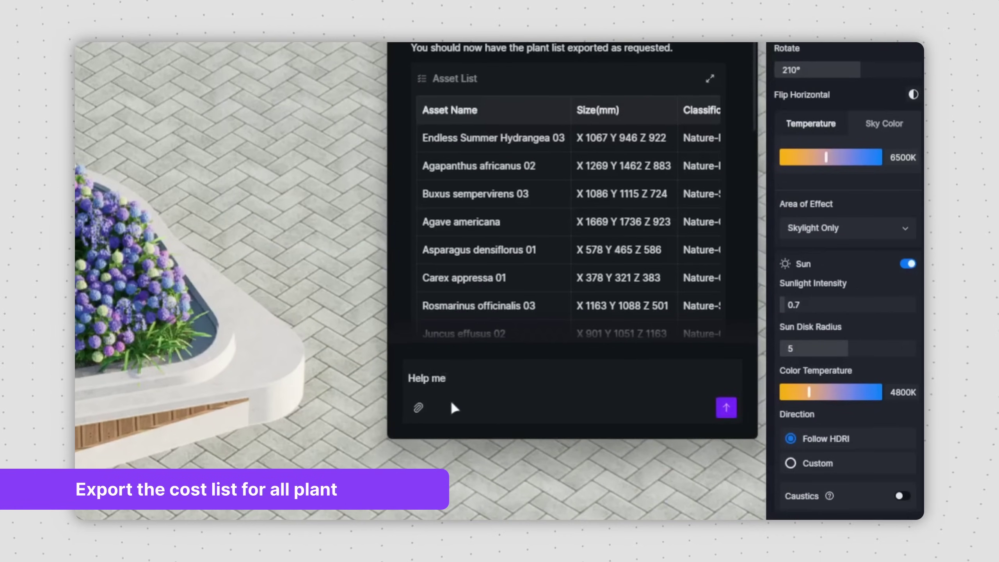
pyautogui.write(' calculate the total cost')
pyautogui.press('Return')
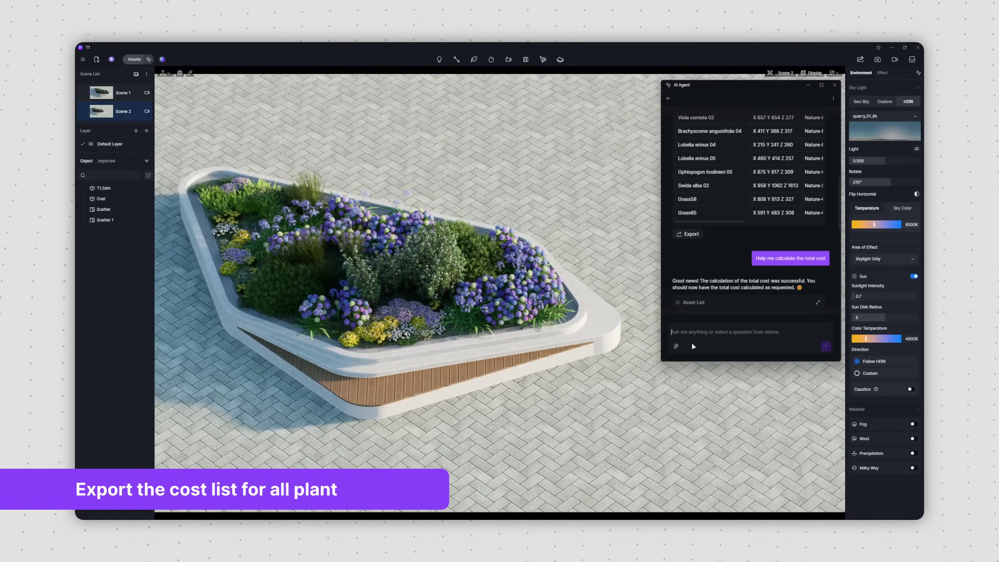
pyautogui.scroll(-5, 827, 226)
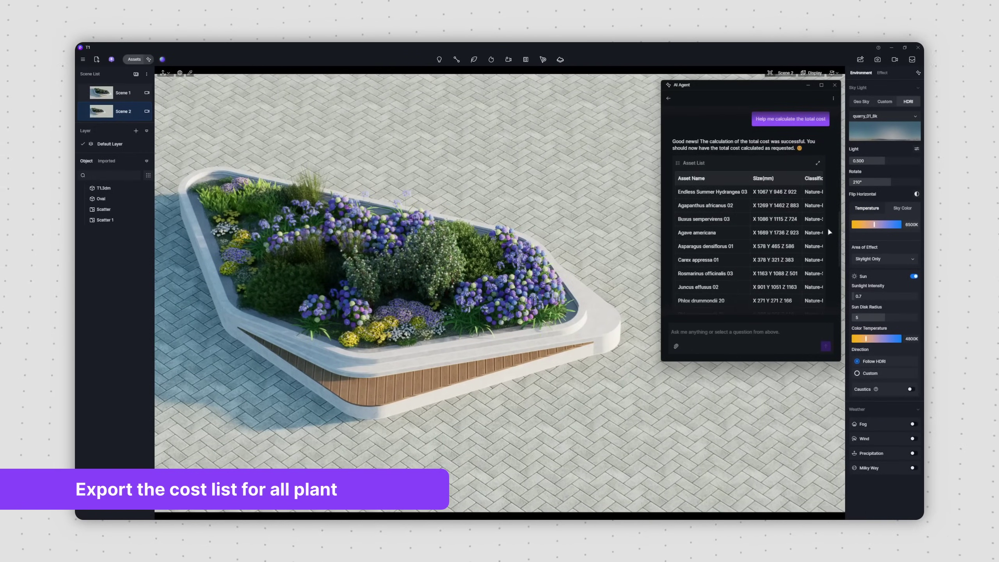
pyautogui.click(818, 163)
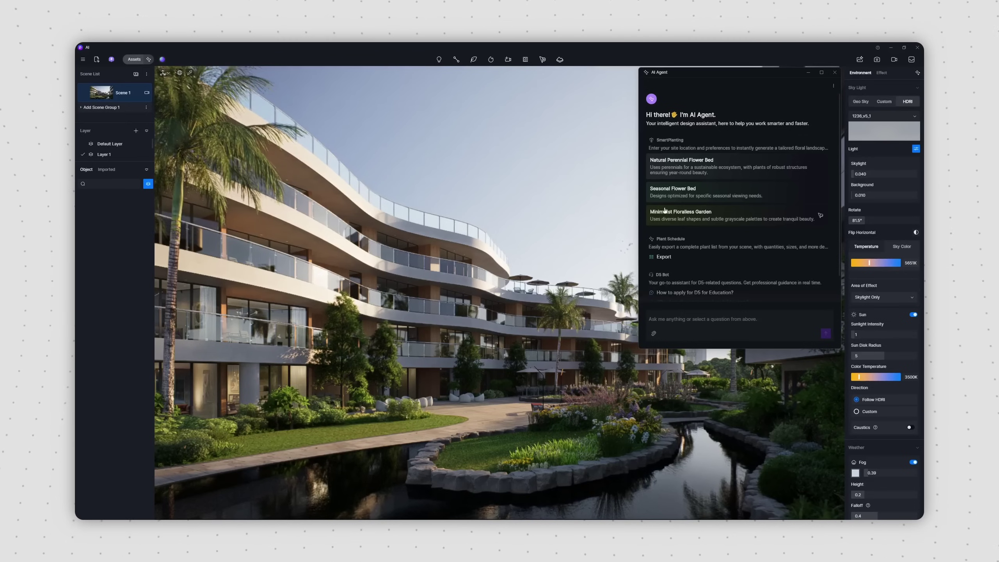
# Ask the AI Agent 'How do i use auto-saved backup files?'.
pyautogui.scroll(-2, 833, 236)
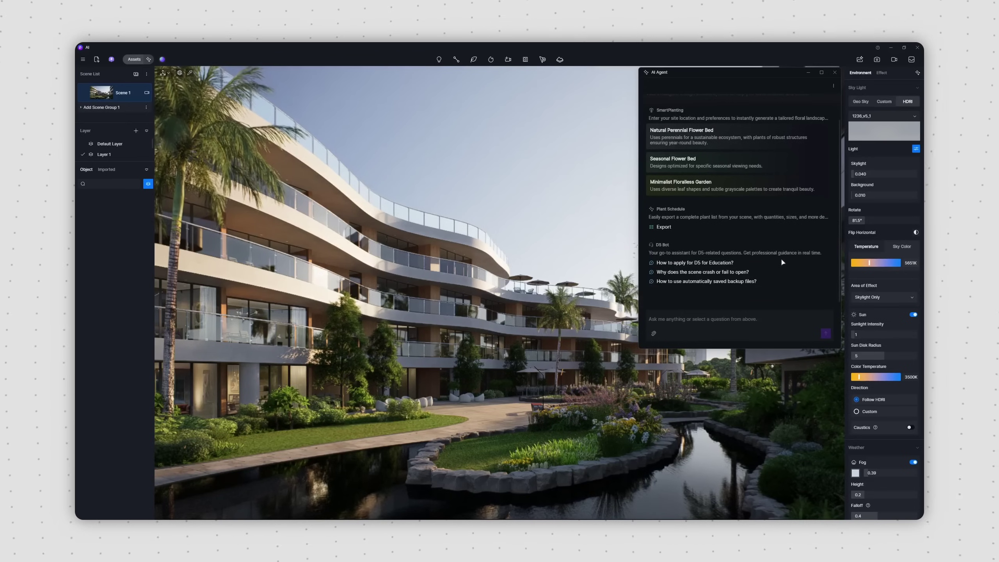
pyautogui.click(673, 318)
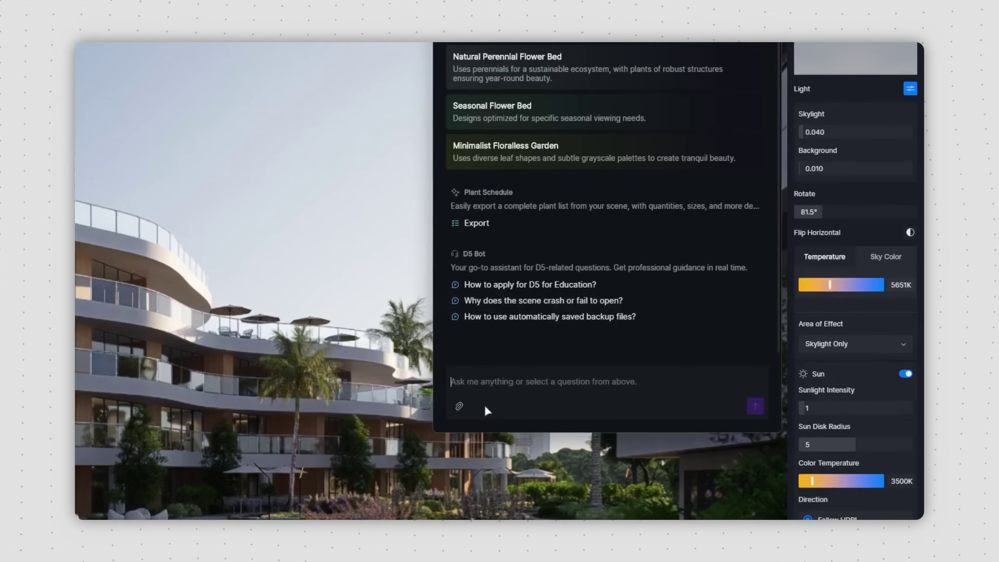
pyautogui.write('How do i use auto-saved backup files?')
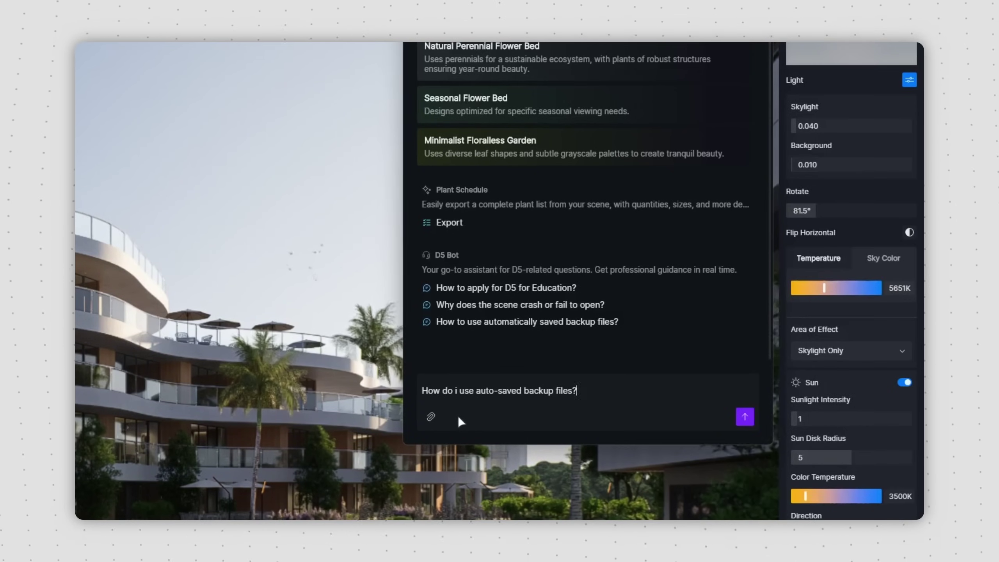
pyautogui.press('Return')
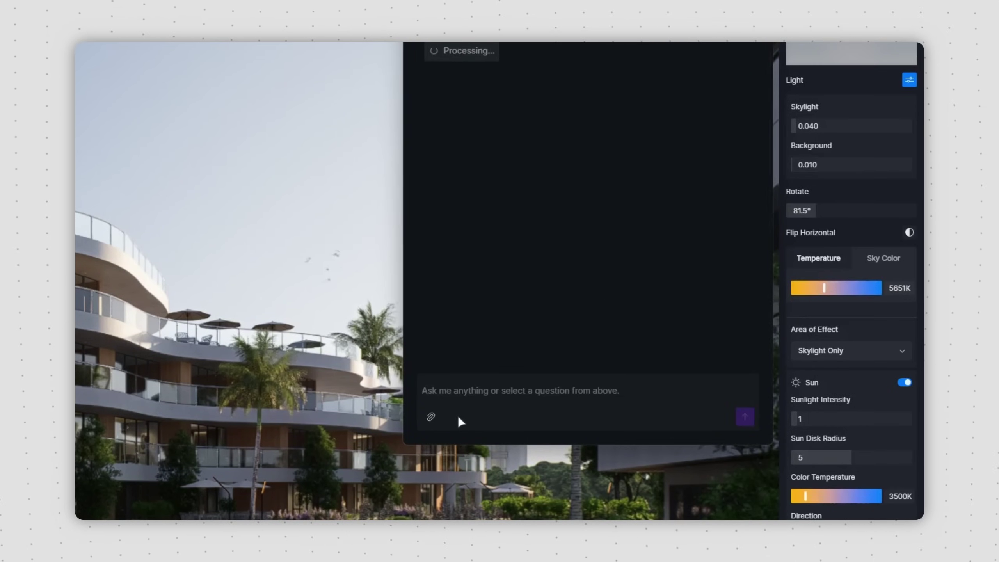